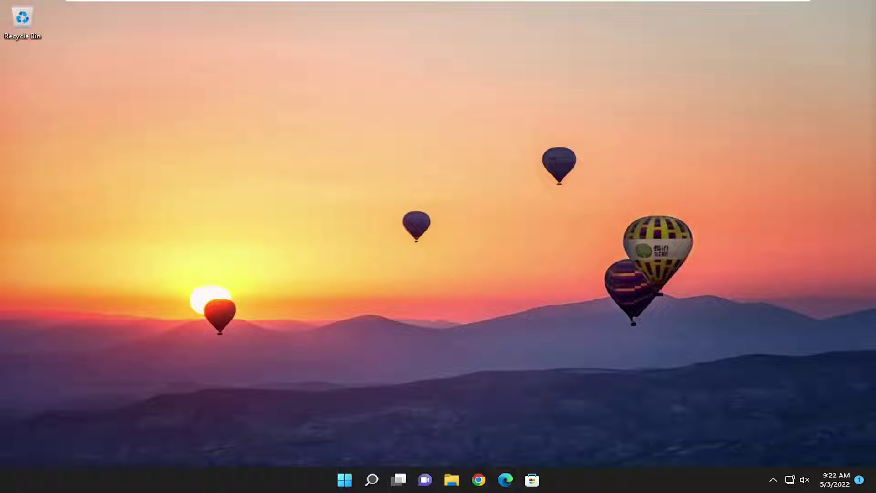
Search for regedit and run Registry Editor as administrator, approving the UAC prompt
{"action": "left_click", "coordinate": [373, 485]}
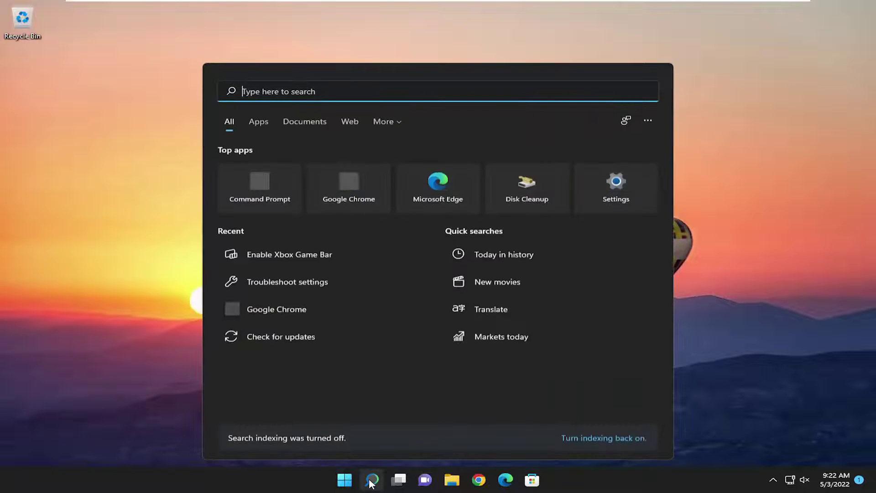
{"action": "type", "text": "regedit"}
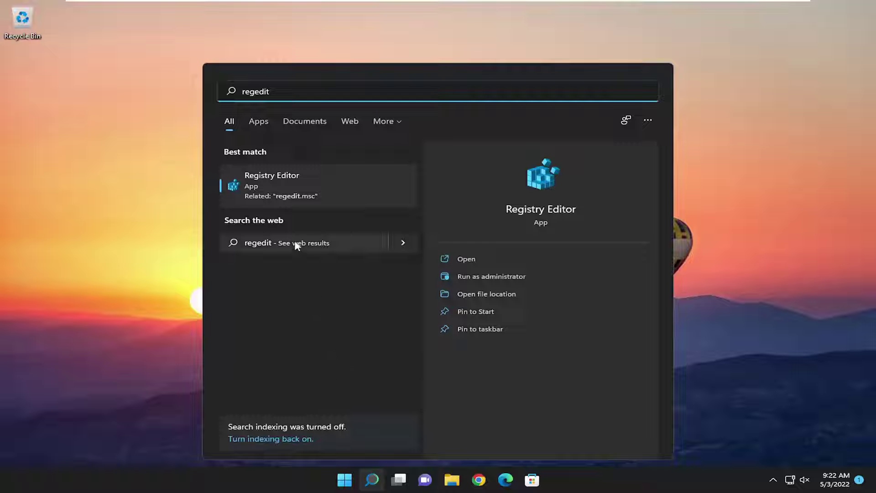
{"action": "right_click", "coordinate": [263, 180]}
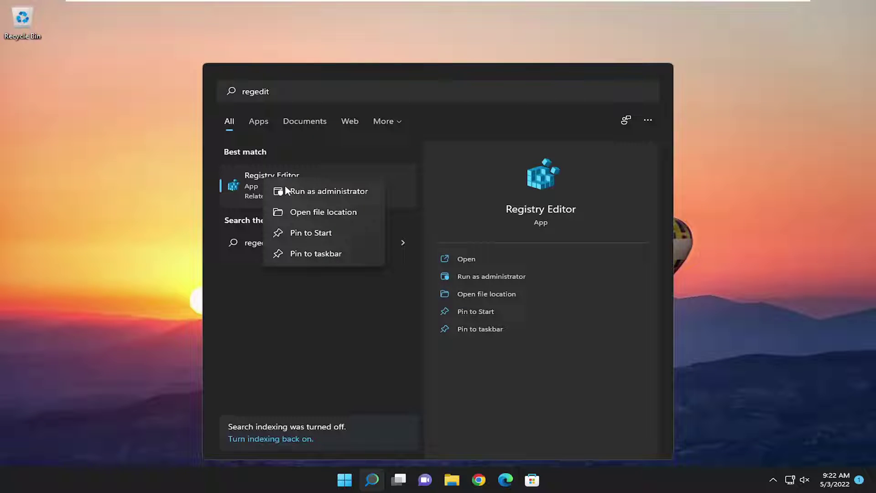
{"action": "left_click", "coordinate": [321, 191]}
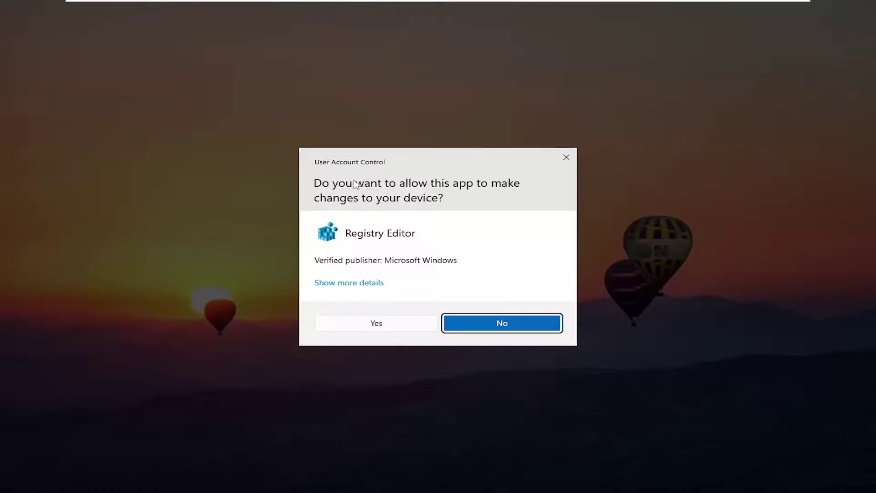
{"action": "left_click", "coordinate": [374, 323]}
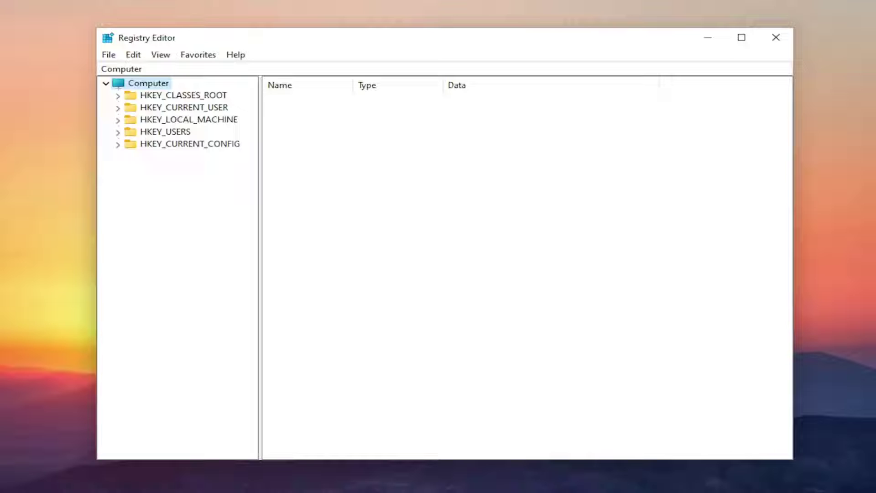
{"action": "left_click", "coordinate": [109, 55]}
{"action": "left_click", "coordinate": [134, 85]}
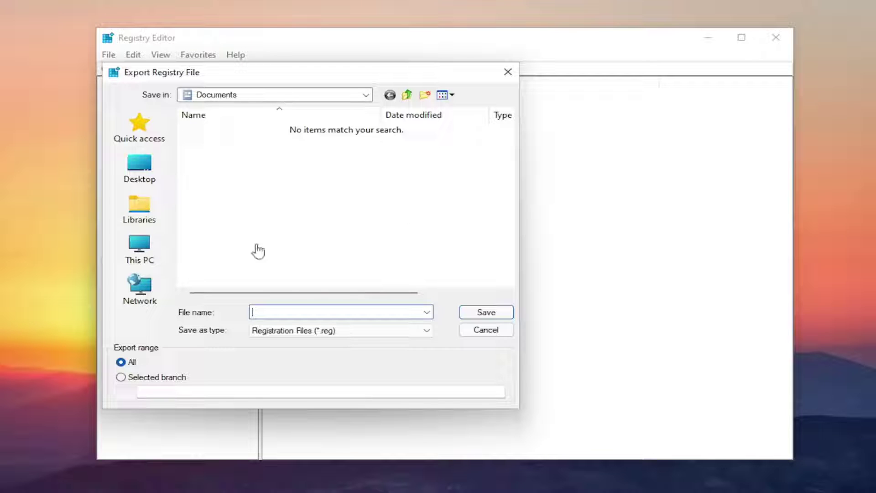
{"action": "left_click", "coordinate": [507, 71]}
{"action": "left_click", "coordinate": [114, 56]}
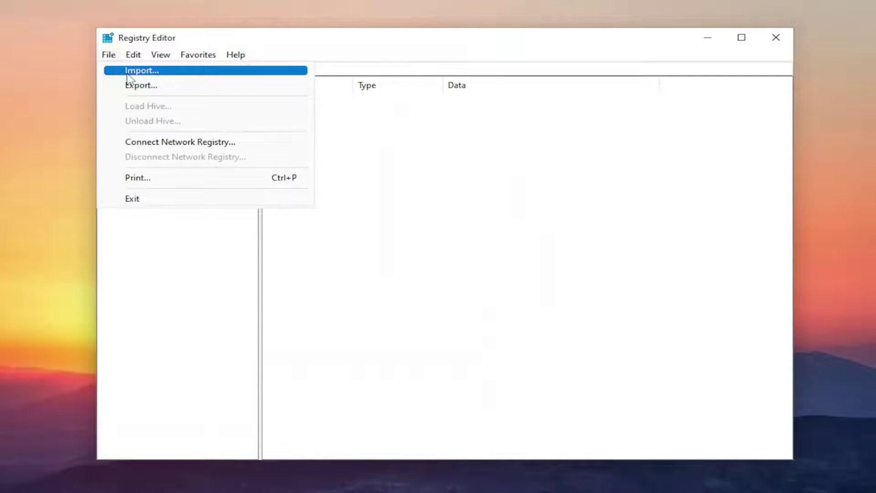
{"action": "left_click", "coordinate": [137, 70]}
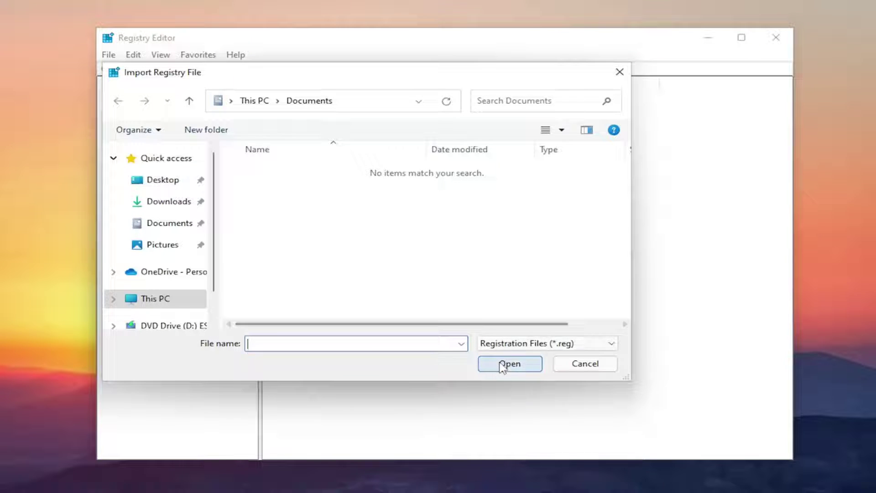
{"action": "left_click", "coordinate": [587, 363]}
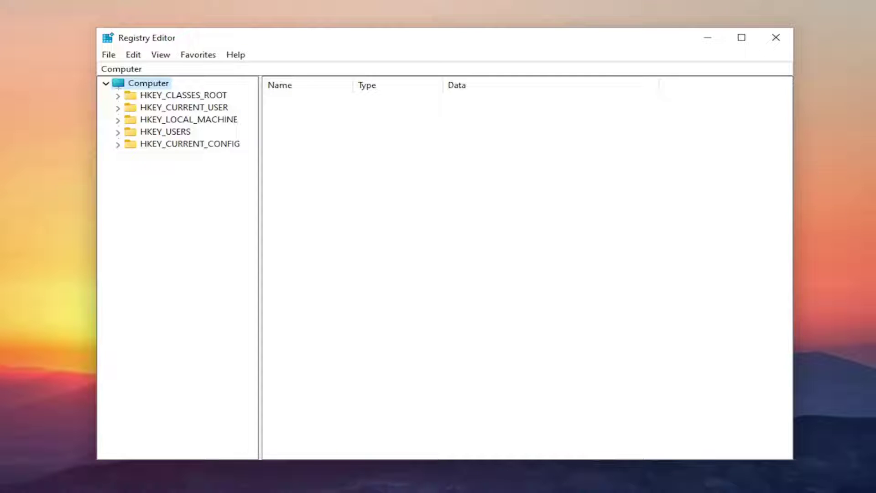
Expand HKEY_LOCAL_MACHINE > SOFTWARE > Microsoft and widen the key tree pane
{"action": "double_click", "coordinate": [181, 122]}
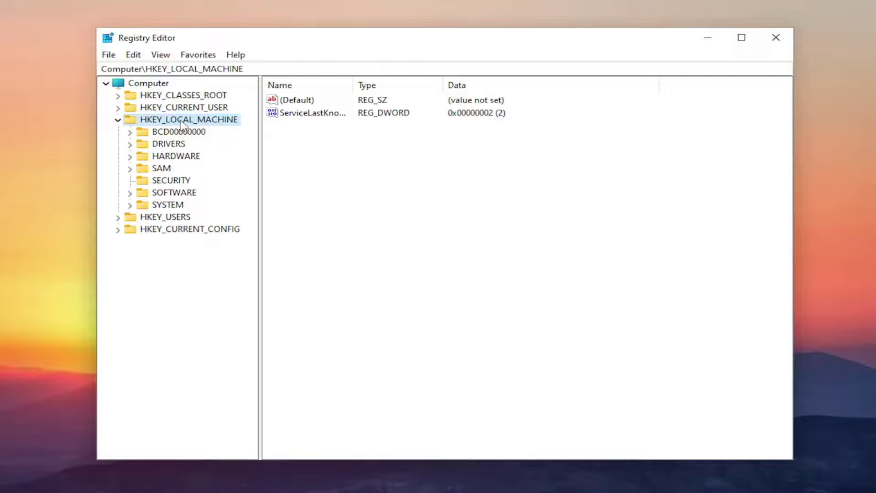
{"action": "double_click", "coordinate": [174, 192]}
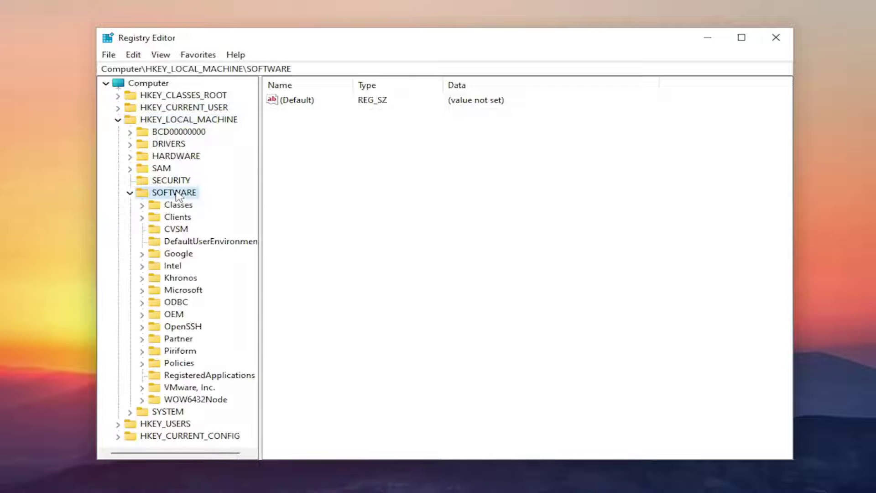
{"action": "double_click", "coordinate": [178, 291]}
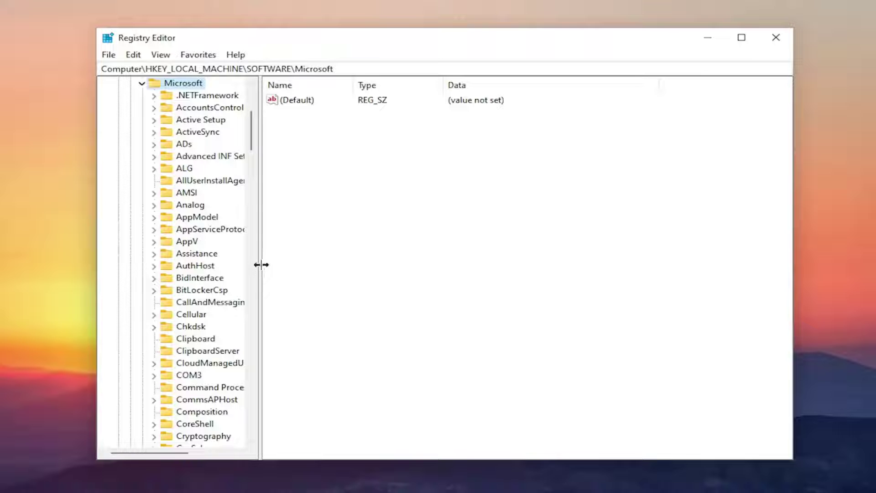
{"action": "left_click_drag", "start_coordinate": [258, 264], "coordinate": [319, 264]}
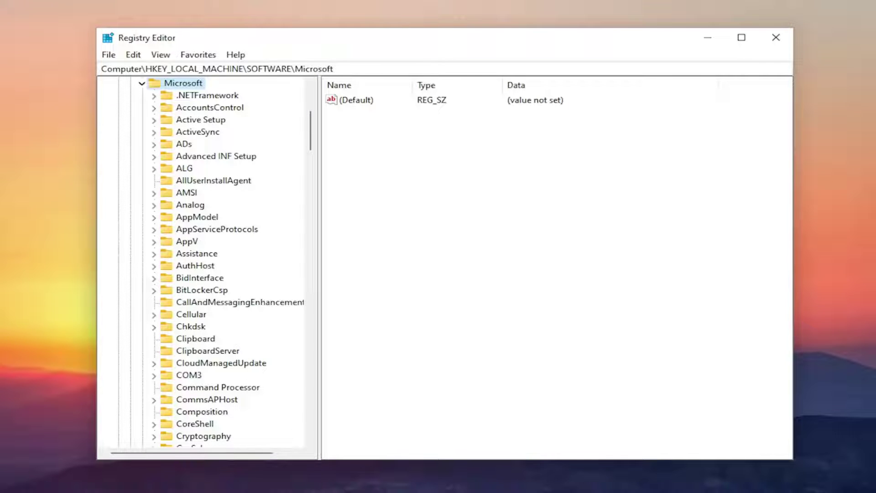
Expand Windows > CurrentVersion and select the OEMInformation key
{"action": "scroll", "coordinate": [171, 330], "scroll_direction": "down", "scroll_amount": 9}
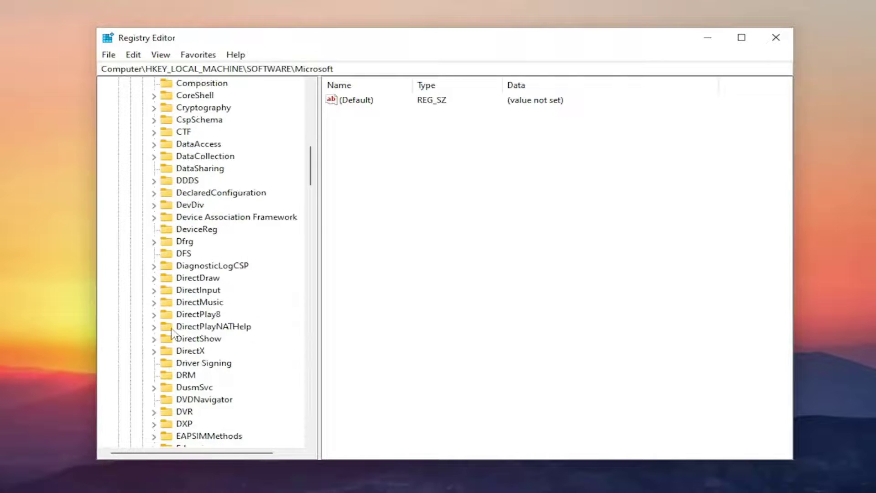
{"action": "scroll", "coordinate": [172, 332], "scroll_direction": "down", "scroll_amount": 20}
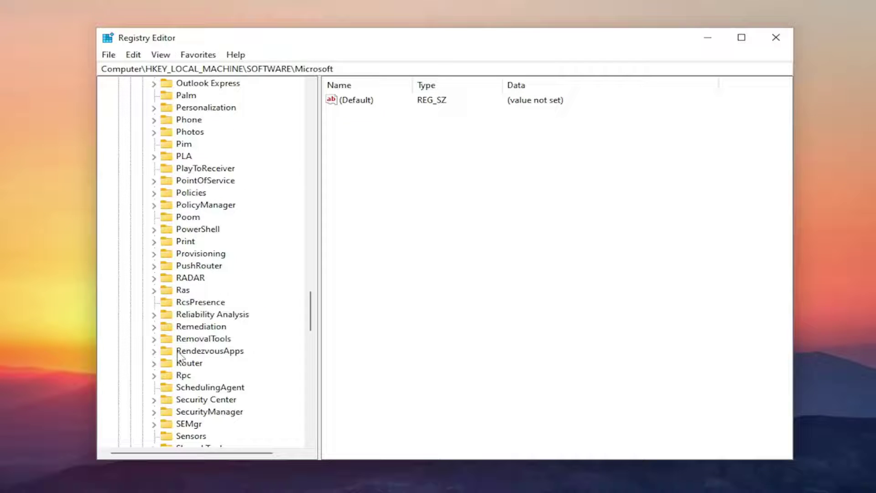
{"action": "scroll", "coordinate": [179, 358], "scroll_direction": "down", "scroll_amount": 18}
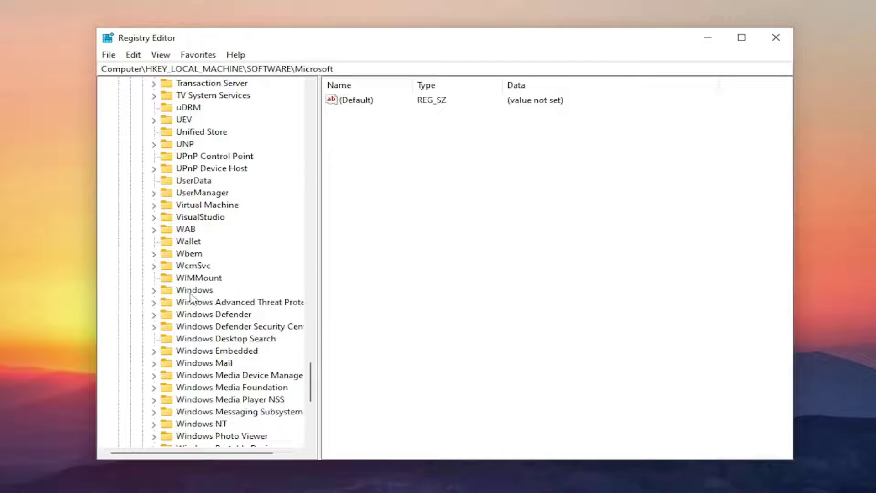
{"action": "double_click", "coordinate": [190, 290]}
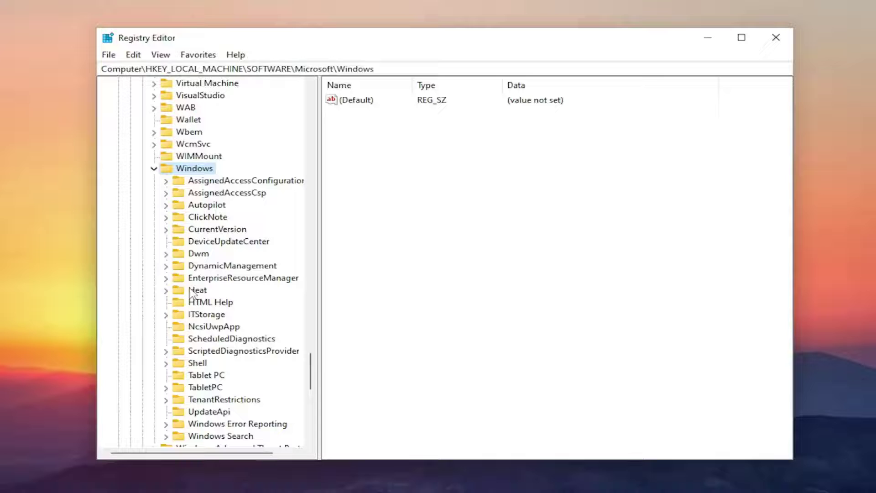
{"action": "double_click", "coordinate": [215, 230]}
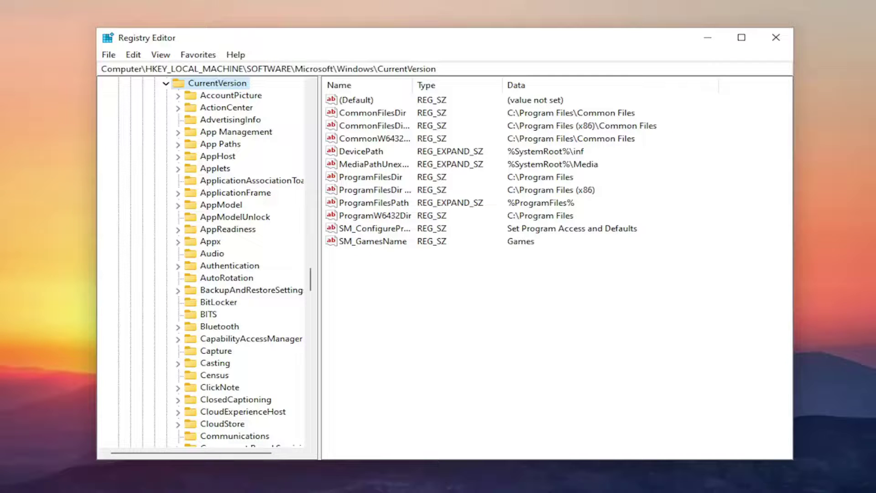
{"action": "left_click", "coordinate": [205, 328]}
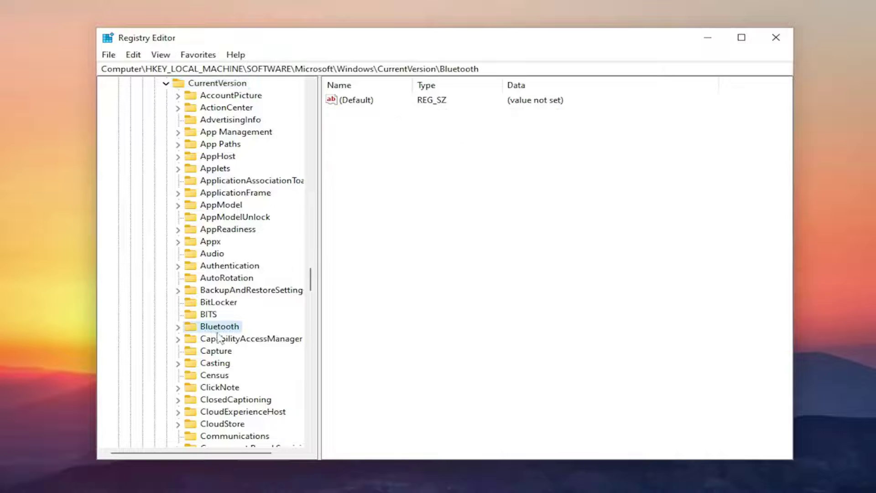
{"action": "scroll", "coordinate": [247, 299], "scroll_direction": "down", "scroll_amount": 8}
{"action": "scroll", "coordinate": [246, 302], "scroll_direction": "down", "scroll_amount": 14}
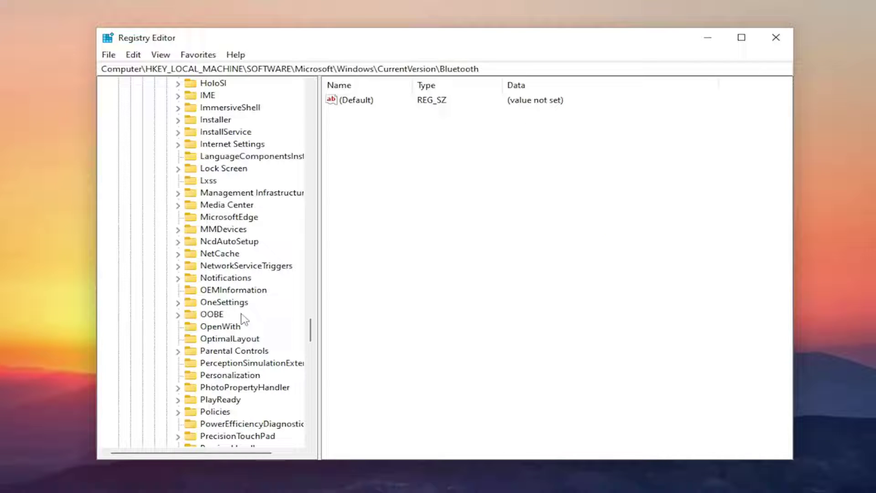
{"action": "left_click", "coordinate": [218, 292]}
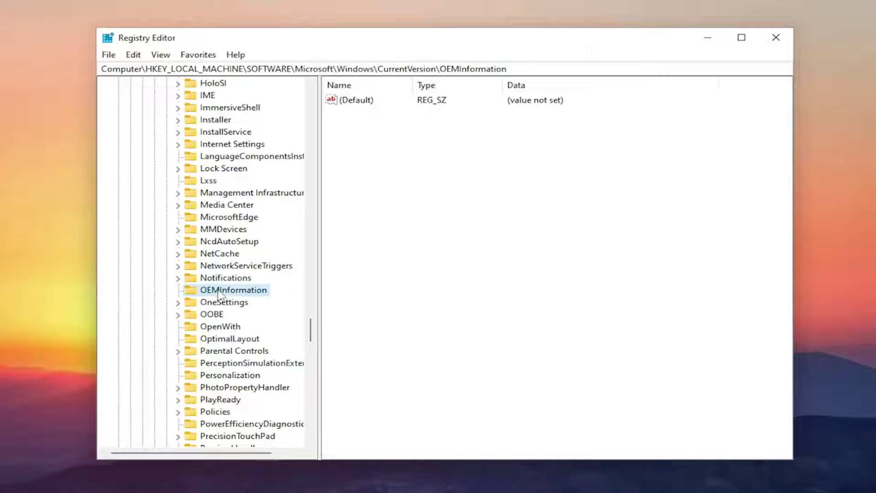
Add a new string value named Model to the OEMInformation key
{"action": "right_click", "coordinate": [218, 292]}
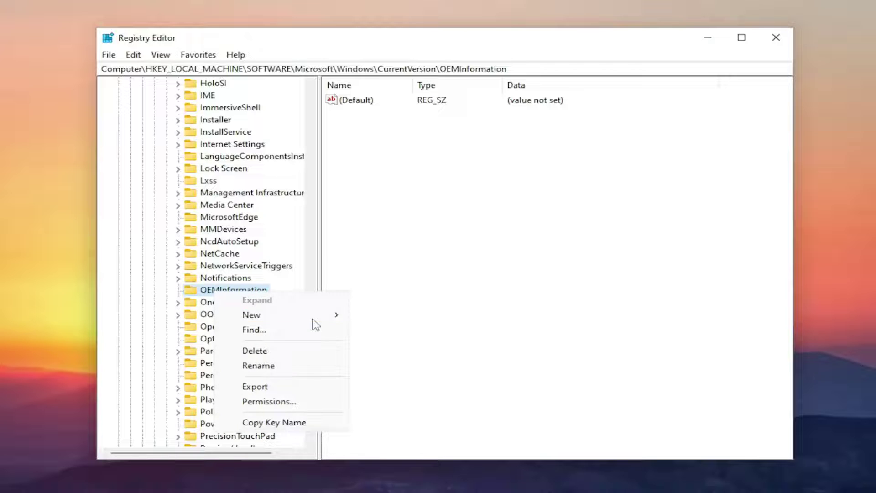
{"action": "mouse_move", "coordinate": [326, 325]}
{"action": "left_click", "coordinate": [393, 336]}
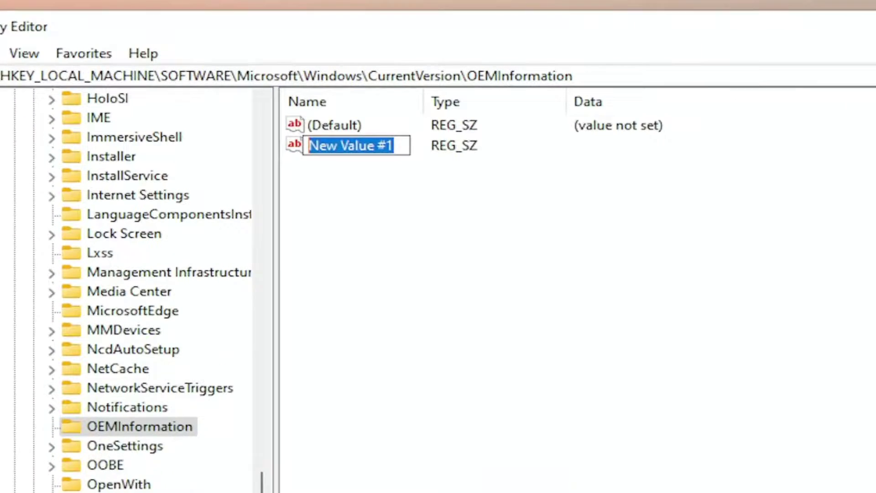
{"action": "type", "text": "Model"}
{"action": "key", "text": "Return"}
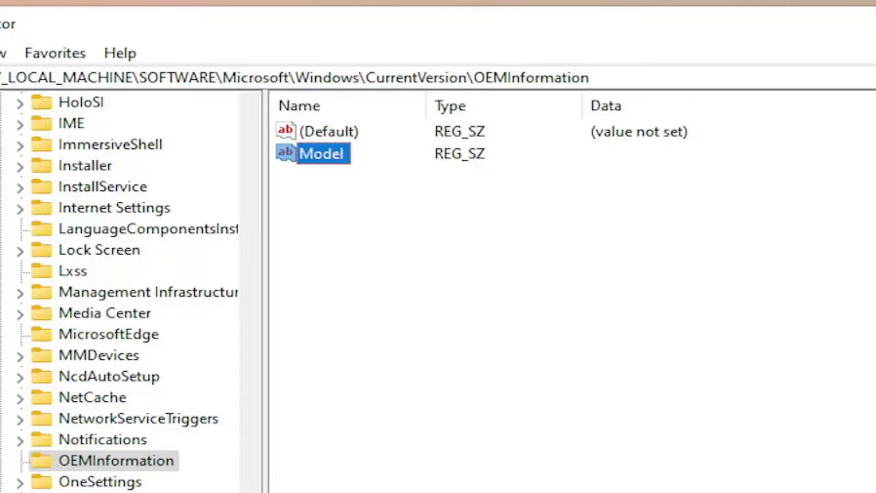
Set the Model string's data to 'MDTechVideos Computer Builders'
{"action": "double_click", "coordinate": [327, 155]}
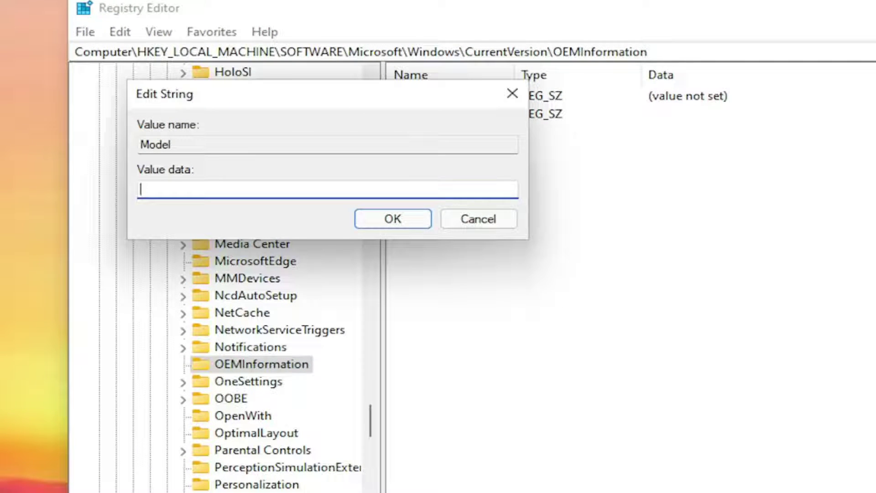
{"action": "type", "text": "MDtsc"}
{"action": "key", "text": "BackSpace"}
{"action": "key", "text": "BackSpace"}
{"action": "type", "text": "TechV"}
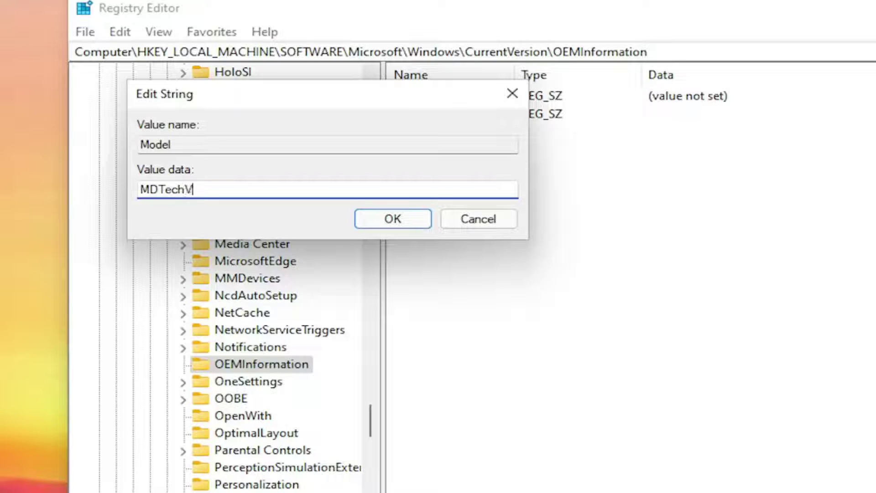
{"action": "type", "text": "ideos Computer "}
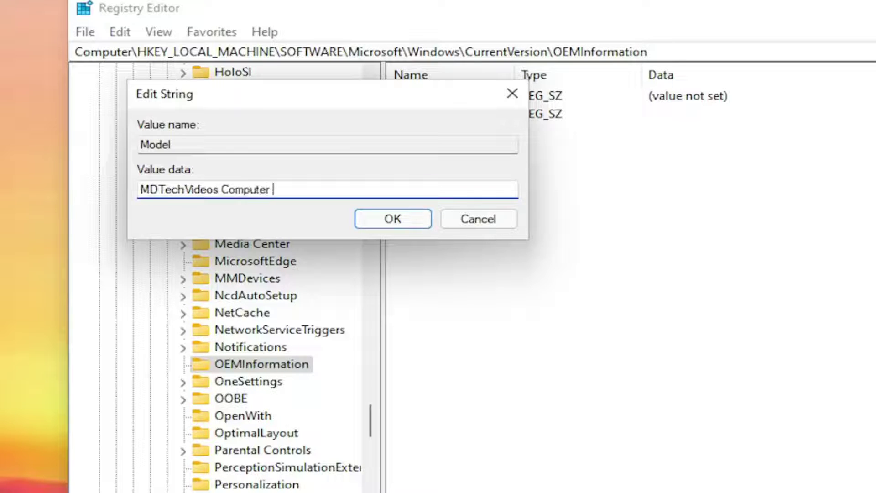
{"action": "type", "text": "Builders"}
{"action": "left_click", "coordinate": [397, 218]}
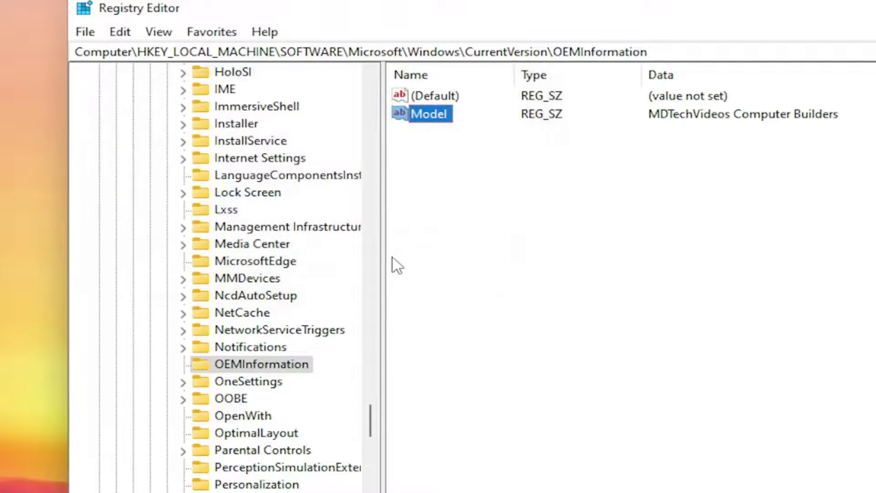
{"action": "left_click_drag", "start_coordinate": [377, 429], "coordinate": [364, 98]}
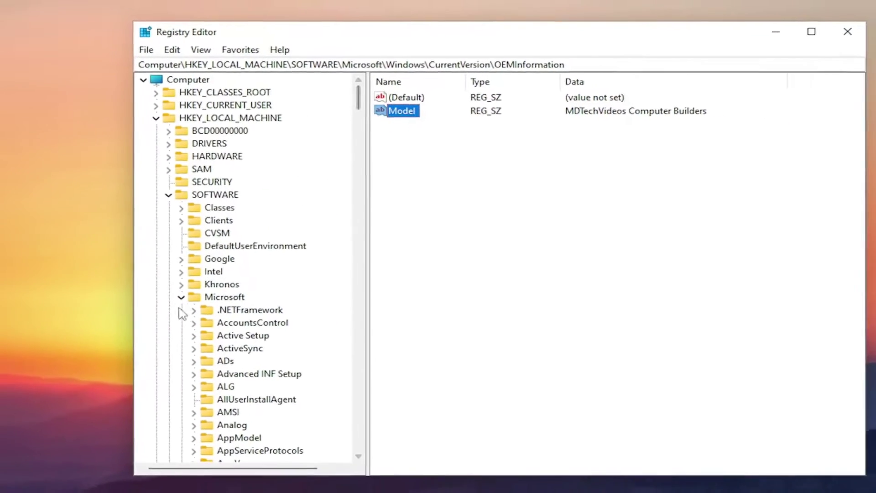
Collapse the HKEY_LOCAL_MACHINE branch, close Registry Editor and restart Windows from Start
{"action": "left_click", "coordinate": [171, 310]}
{"action": "left_click", "coordinate": [157, 201]}
{"action": "left_click", "coordinate": [201, 114]}
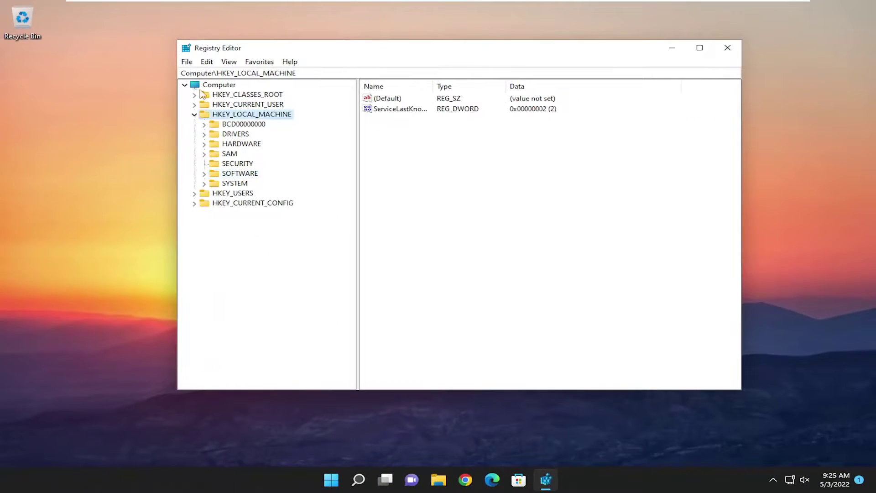
{"action": "key", "text": "Left"}
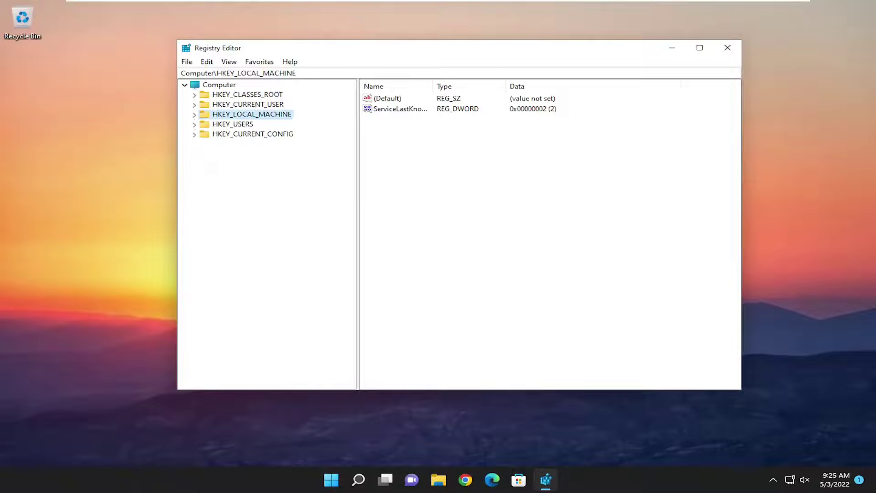
{"action": "left_click", "coordinate": [215, 86]}
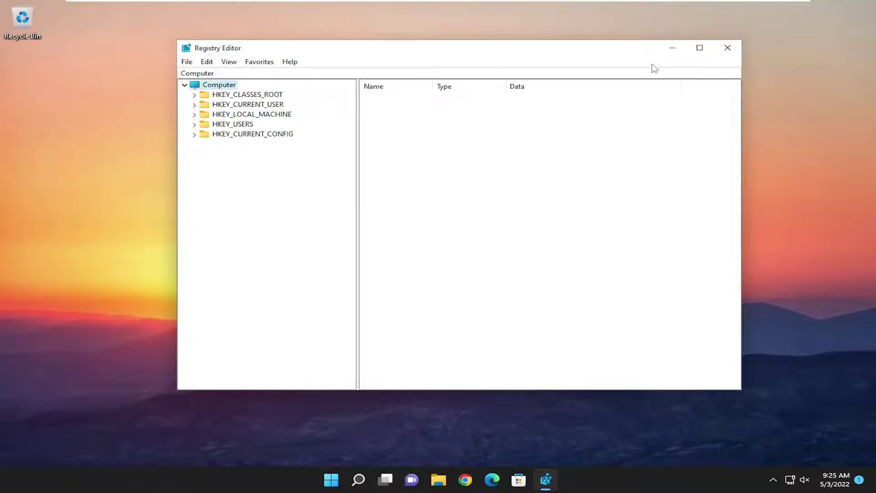
{"action": "left_click", "coordinate": [727, 48]}
{"action": "right_click", "coordinate": [345, 478]}
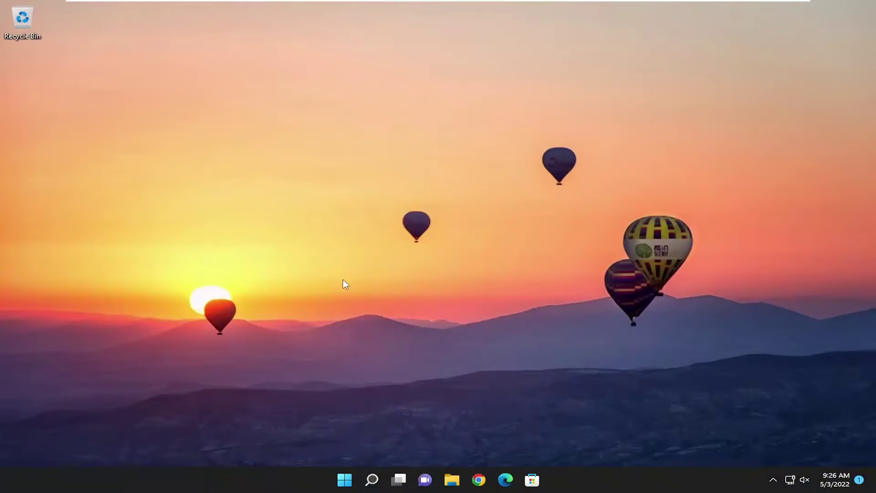
Launch Settings from Windows Search to check the device model on the System page
{"action": "left_click", "coordinate": [371, 486]}
{"action": "type", "text": "settings"}
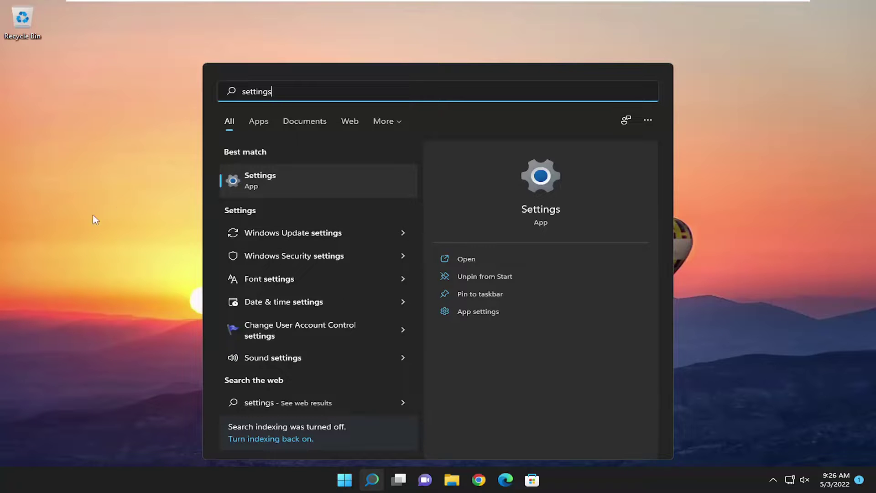
{"action": "left_click", "coordinate": [274, 183]}
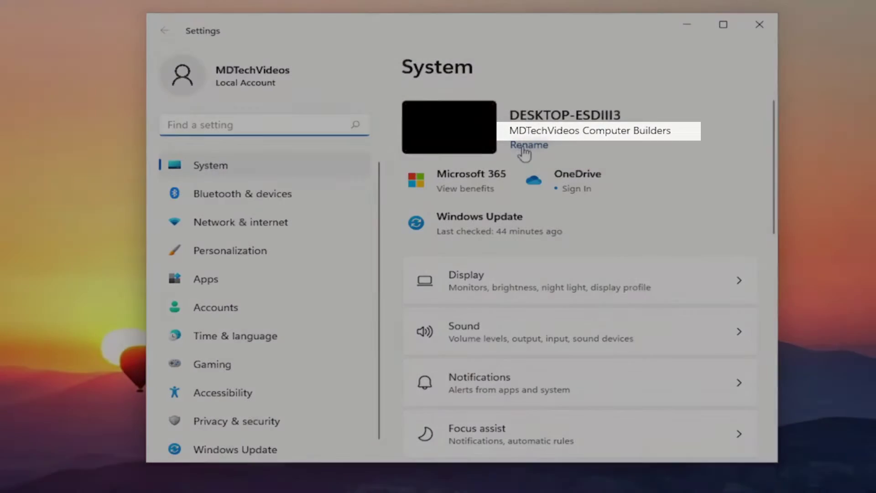
{"action": "left_click", "coordinate": [524, 148]}
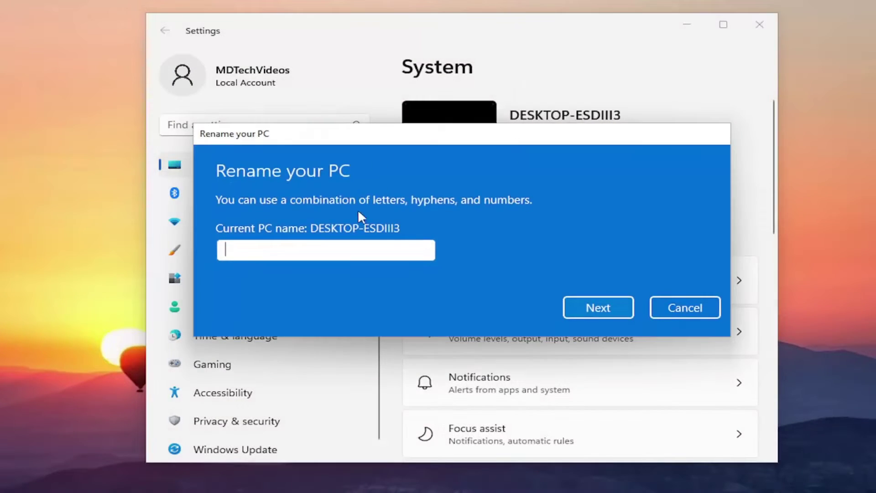
{"action": "left_click_drag", "start_coordinate": [486, 144], "coordinate": [518, 233]}
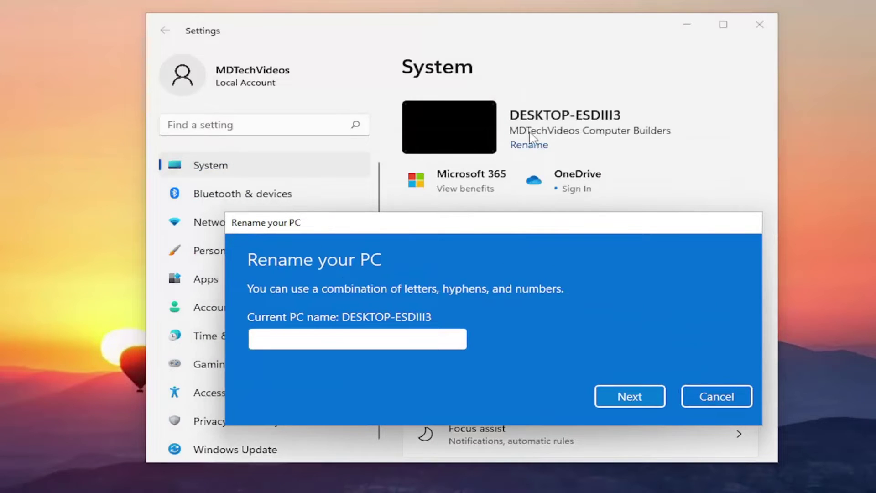
{"action": "left_click", "coordinate": [713, 396]}
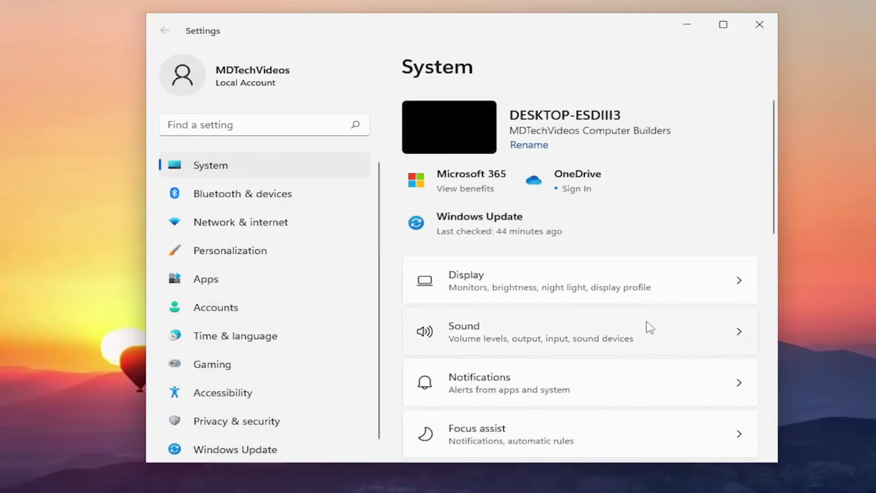